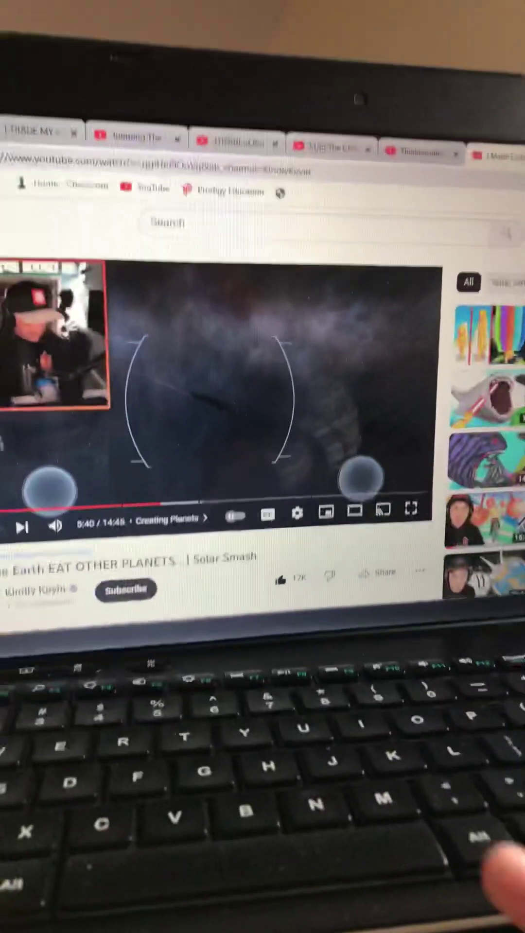
Open a new Chrome tab and load the Prodigy Math Game site
key("ctrl+t")
type("p")
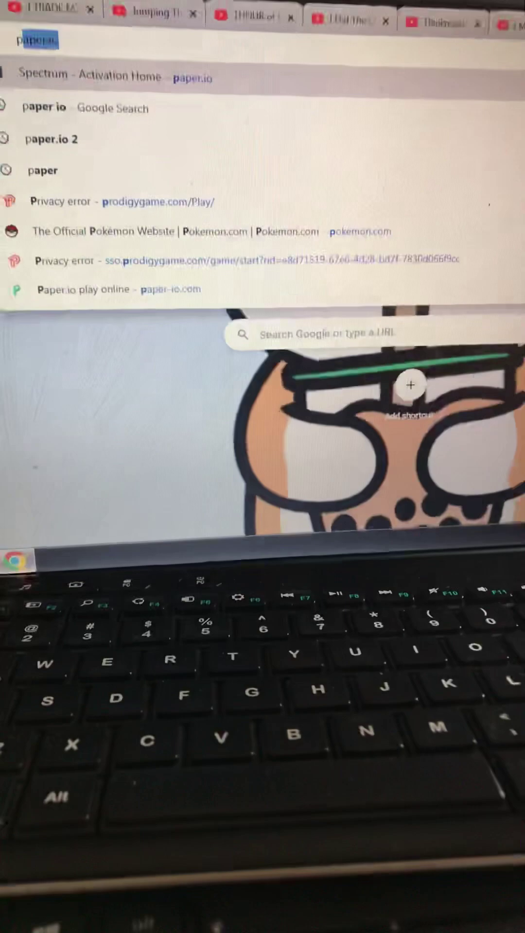
type("er")
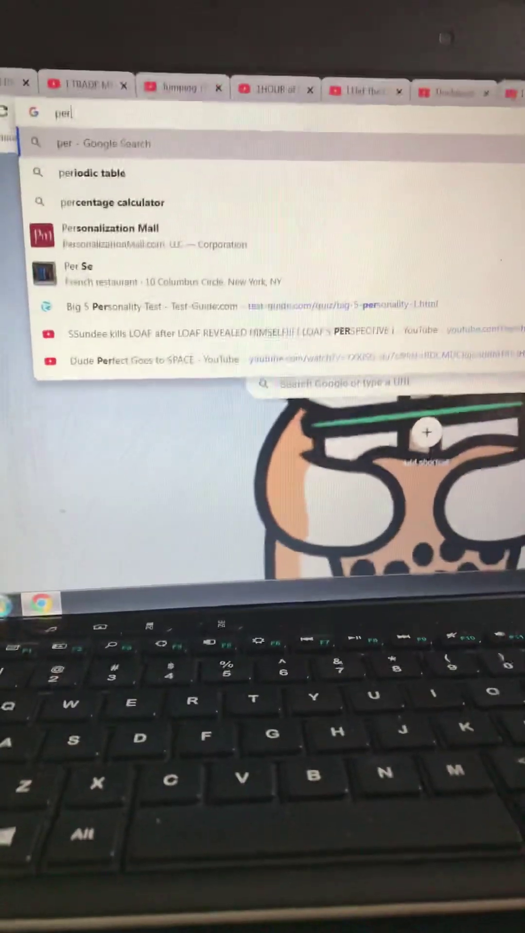
key("BackSpace")
key("BackSpace")
type("r")
key("Escape")
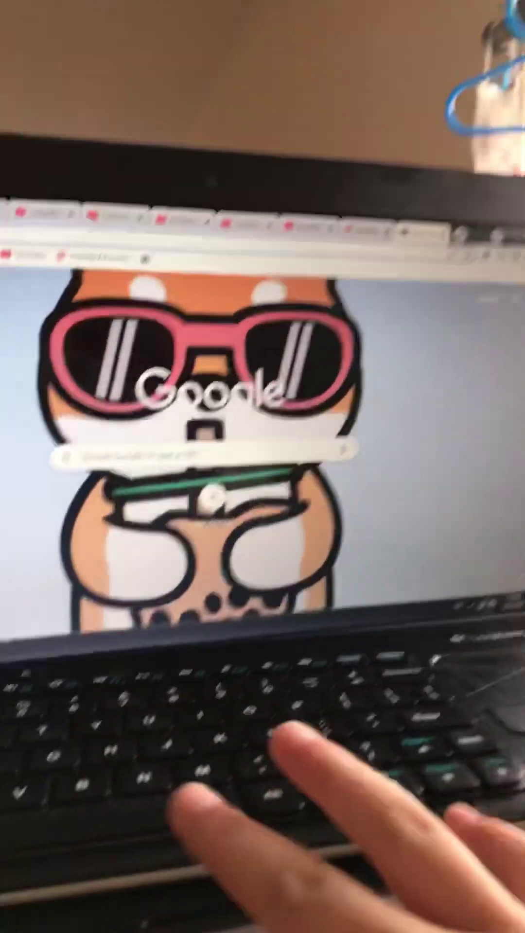
key("ctrl+w")
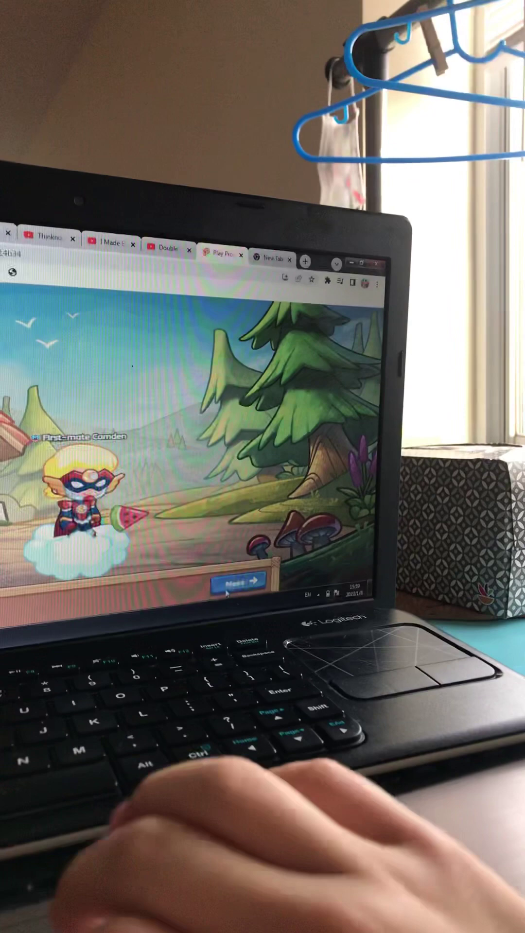
Continue past the character dialogue to the world selection screen
left_click(235, 589)
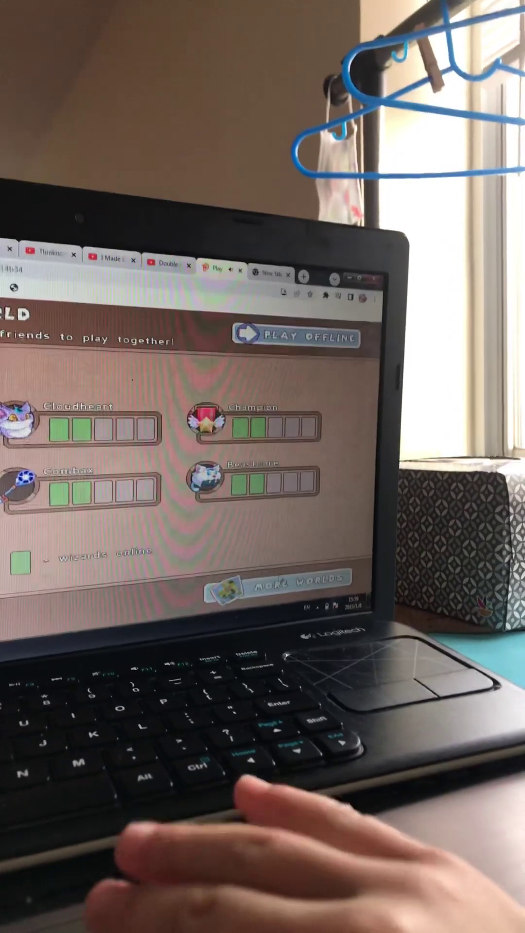
Join a world from the server list and load into the beach and ship area
left_click(4, 458)
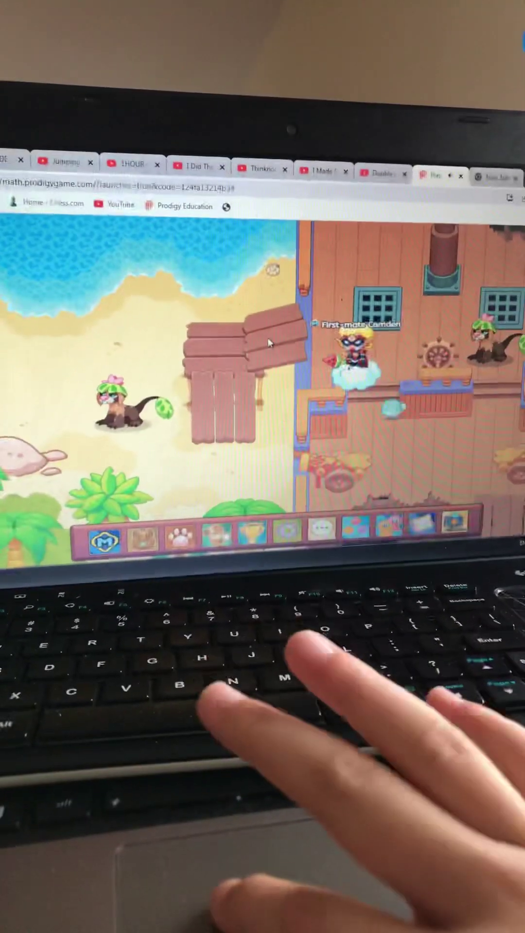
Walk the character from the ship deck onto the wooden dock
left_click(270, 343)
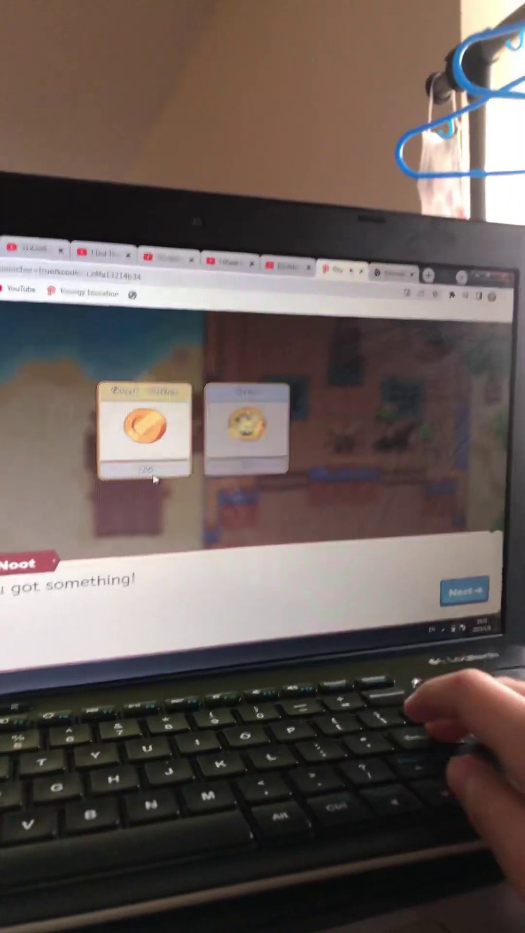
Collect the battle rewards, walk toward the ship, and close another player's profile card
left_click(157, 470)
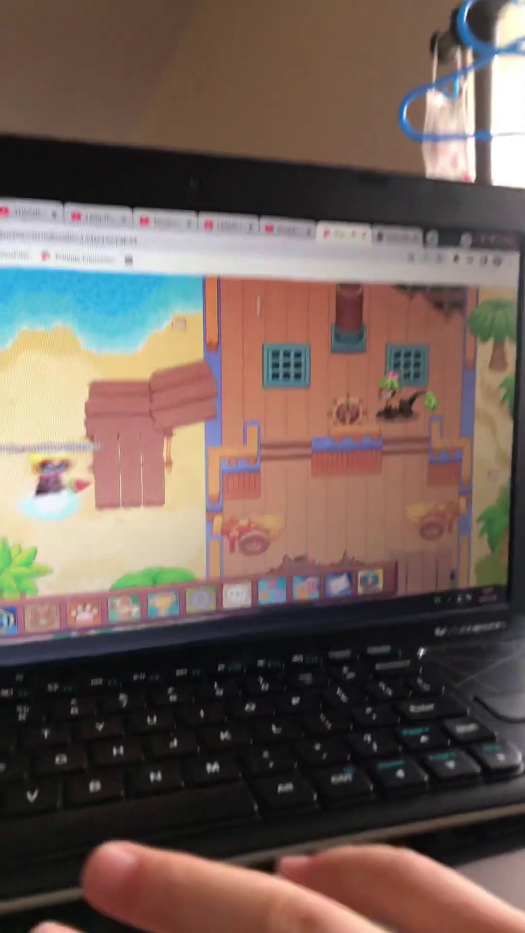
left_click(211, 390)
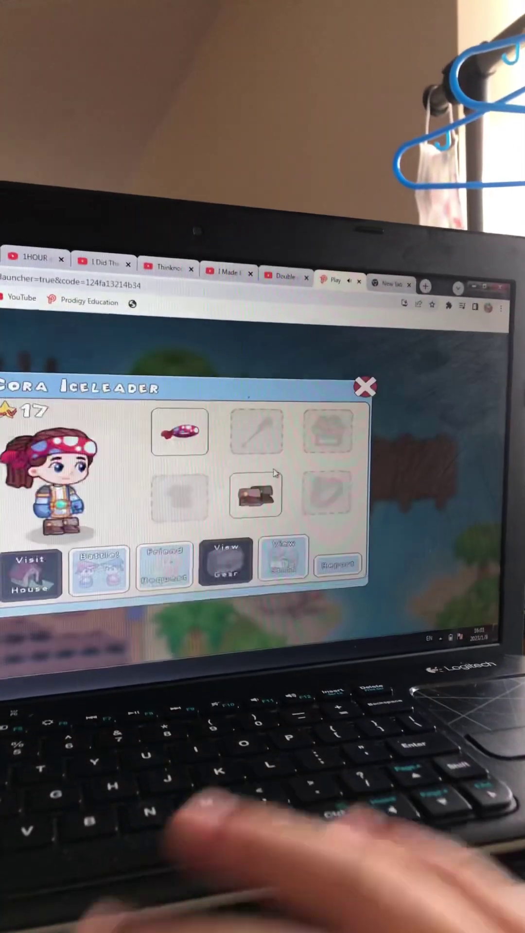
left_click(364, 390)
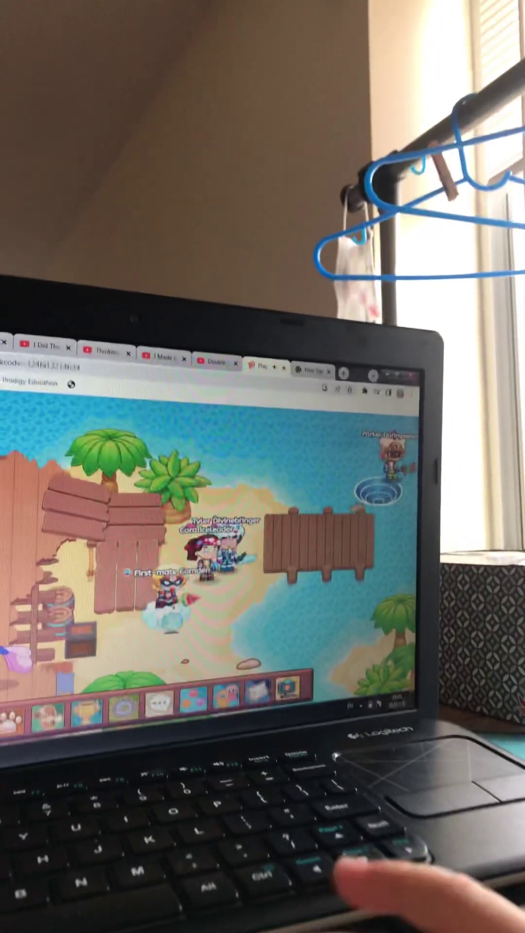
Open a second player's profile card and close it again
left_click(229, 551)
left_click(285, 467)
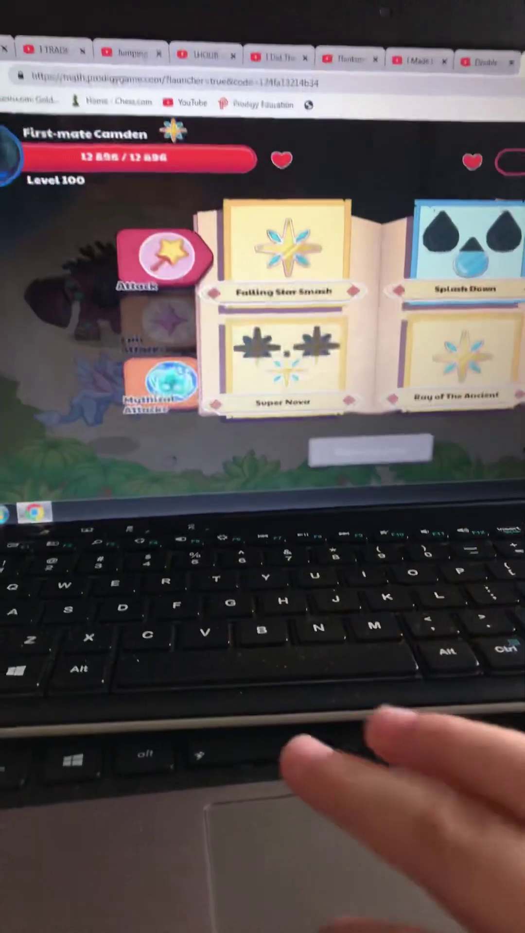
Make Barkbarian the active fighter and browse the Mythical and basic attack spells
left_click(162, 381)
left_click(292, 292)
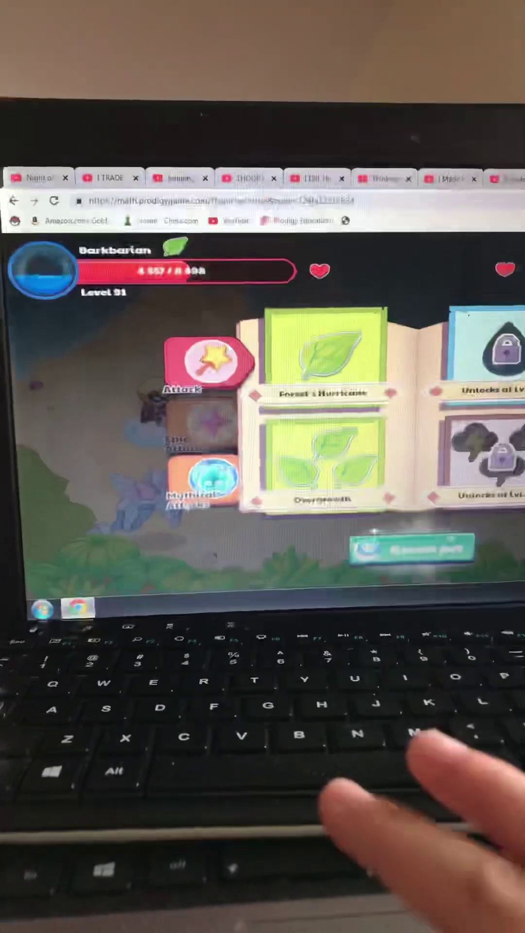
left_click(191, 448)
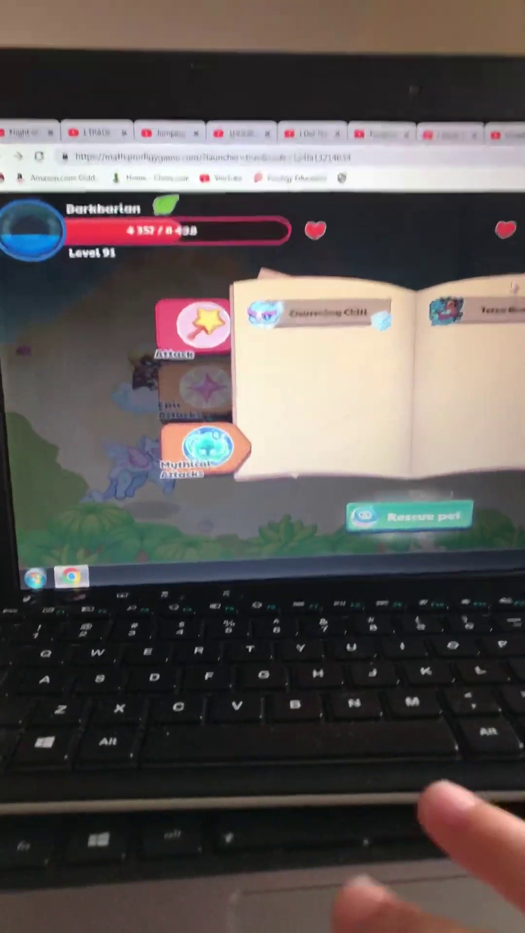
left_click(314, 350)
left_click(455, 343)
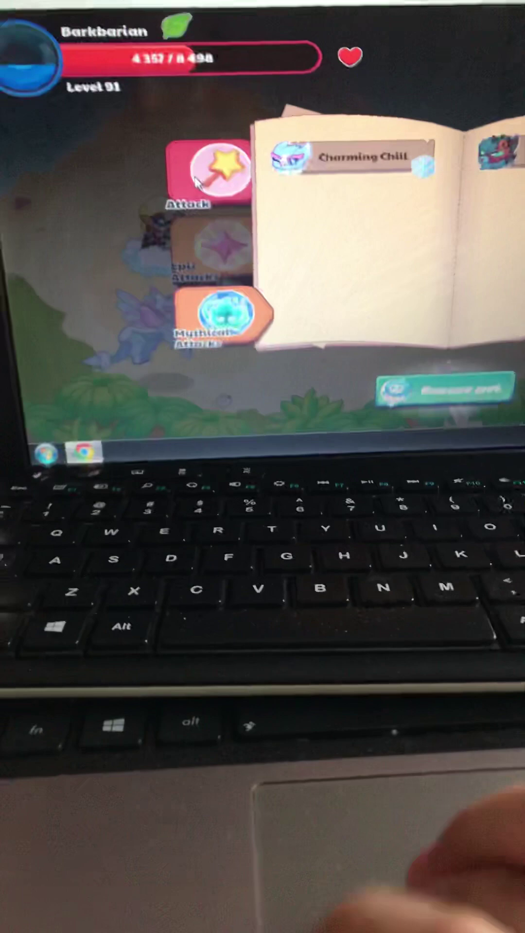
left_click(200, 204)
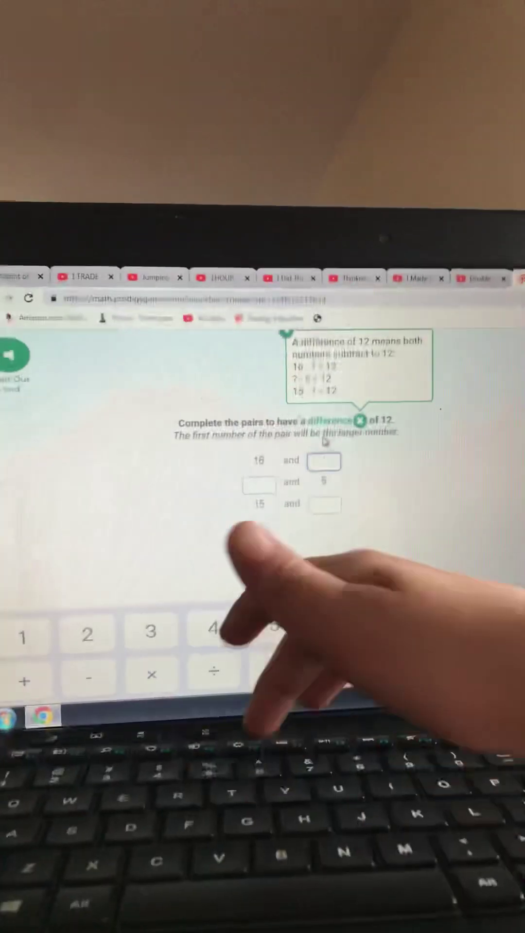
type("4")
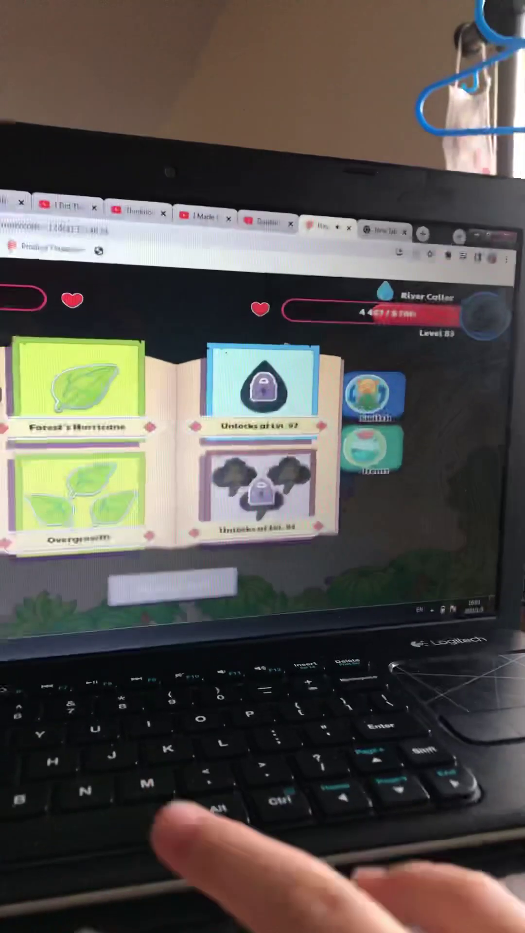
Check the available items and spell choices during the Barkbarian battle
left_click(357, 460)
scroll(183, 438, "down", 2)
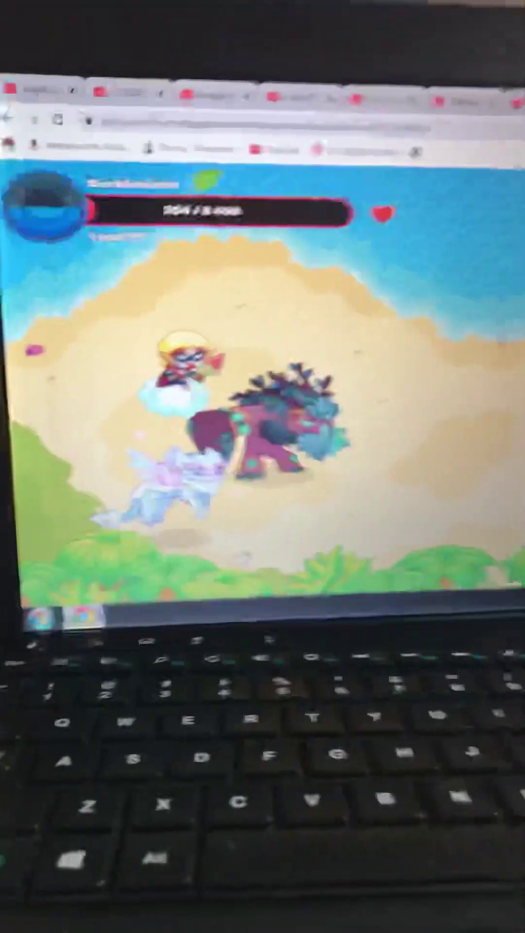
left_click(269, 322)
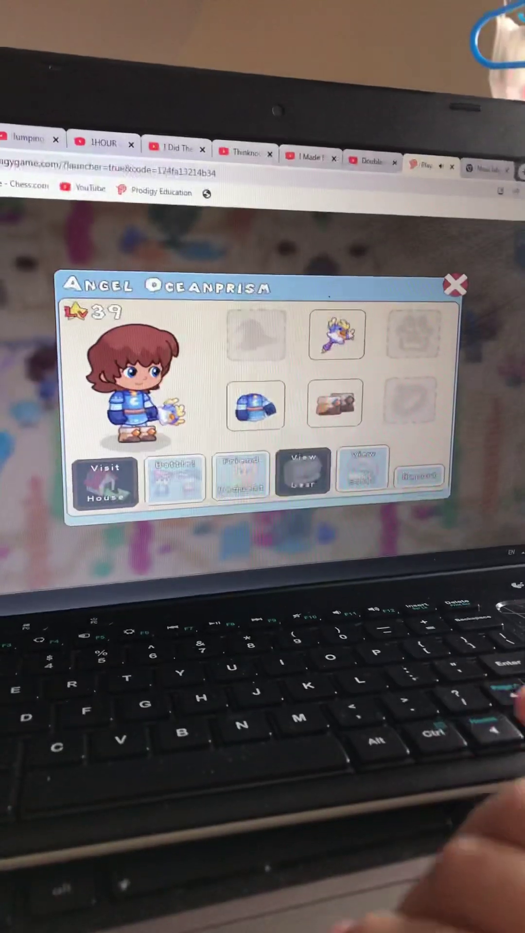
left_click(340, 333)
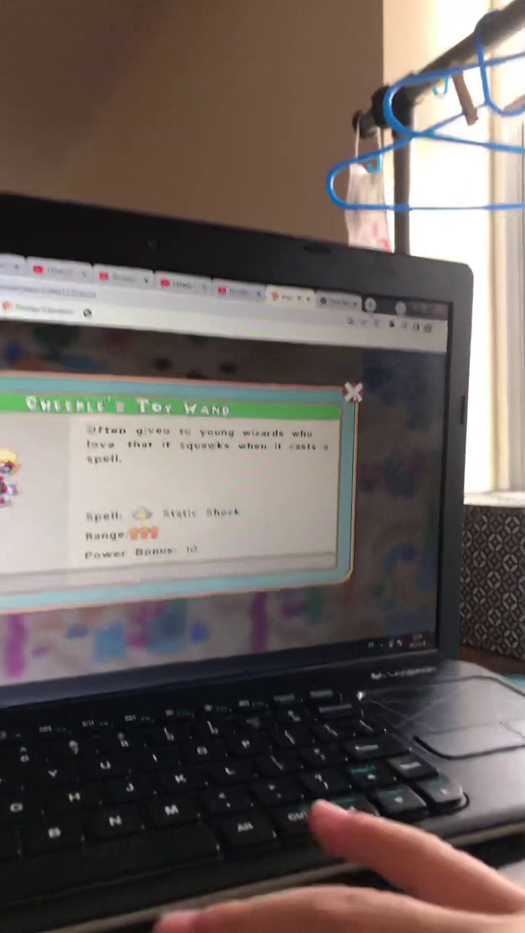
left_click(353, 391)
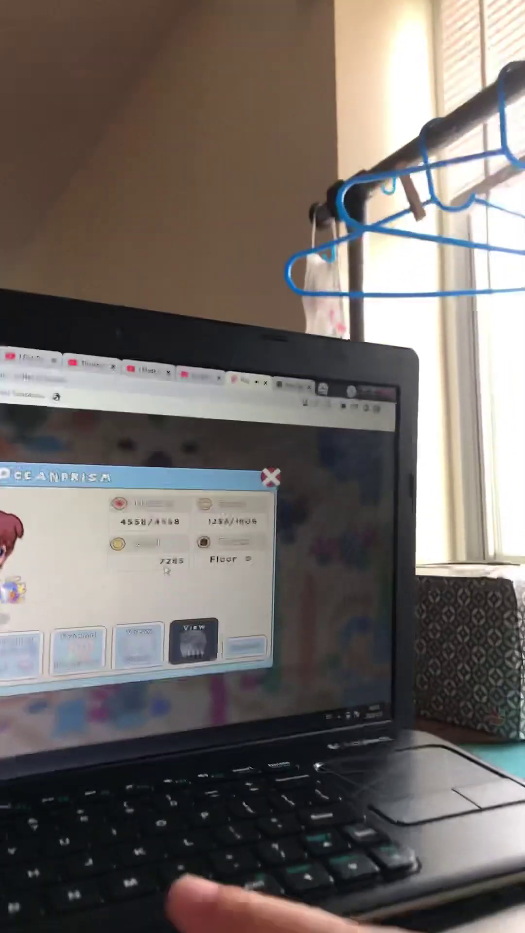
left_click(270, 477)
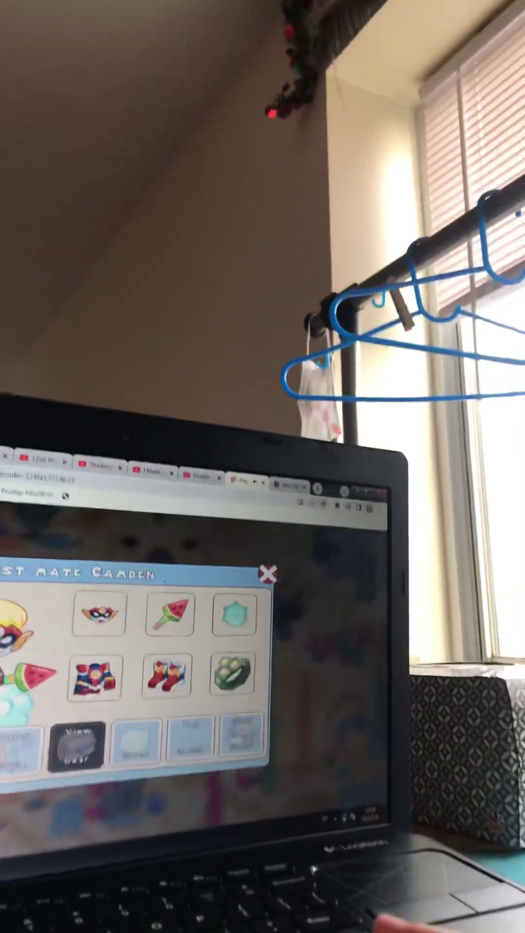
left_click(241, 737)
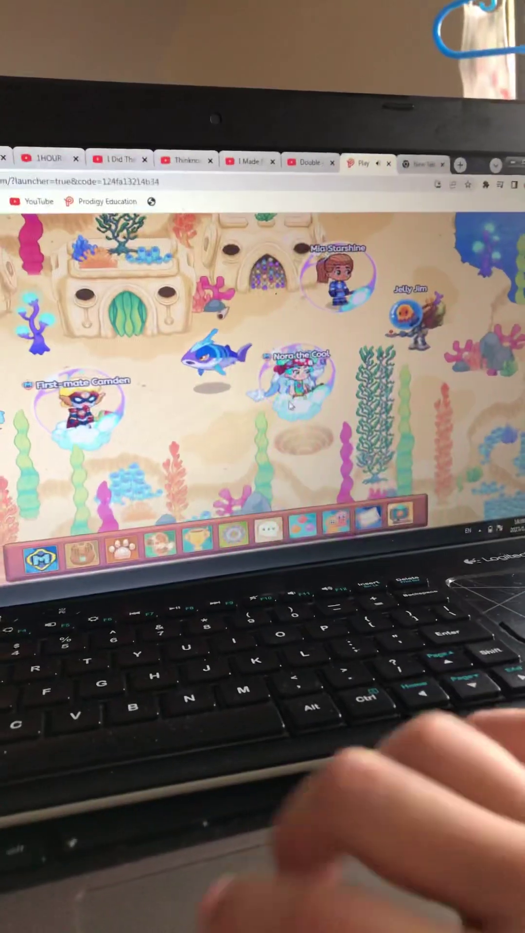
left_click(306, 400)
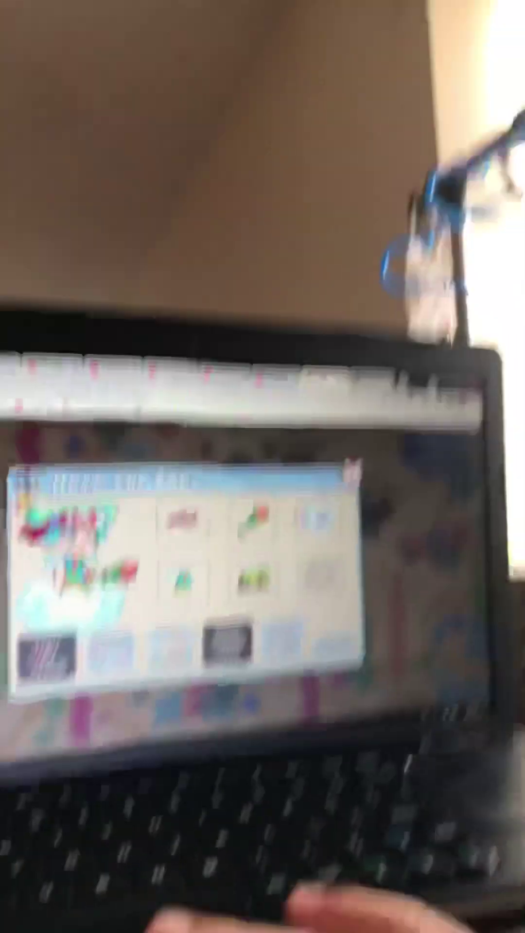
left_click(41, 515)
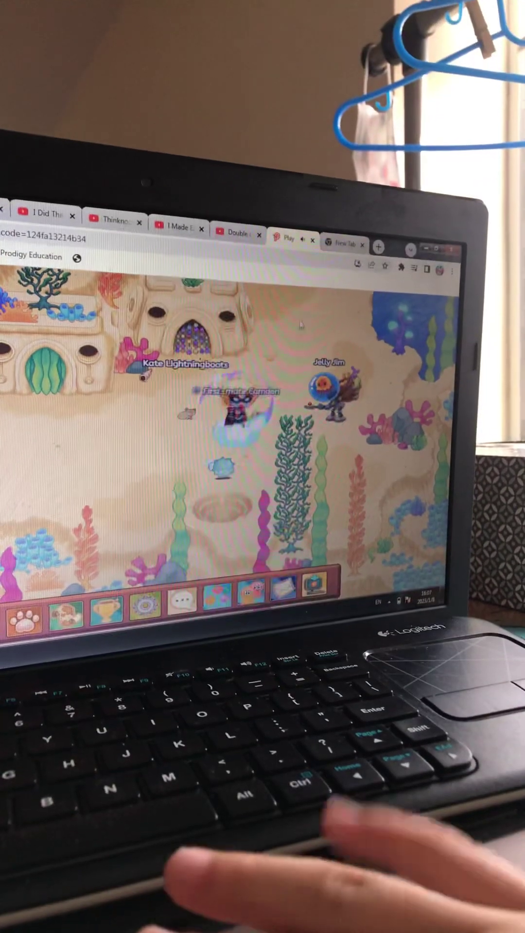
Walk the character across the underwater area toward the wild pet
left_click(300, 324)
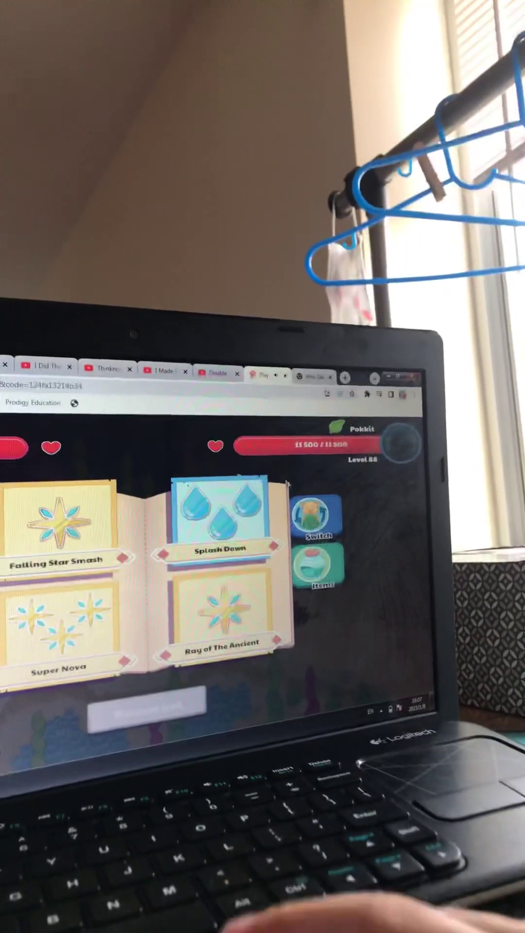
Close the spell book and return to the underwater battle against Pokkit
left_click(40, 510)
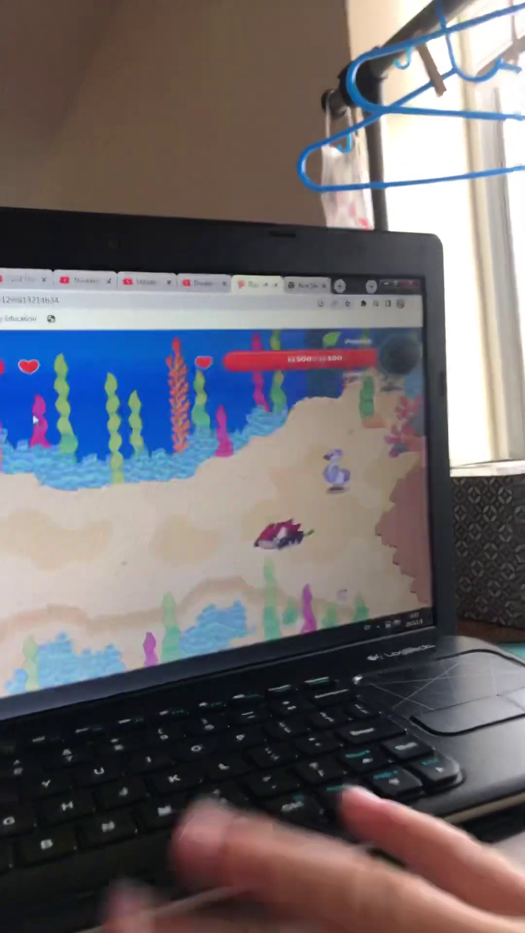